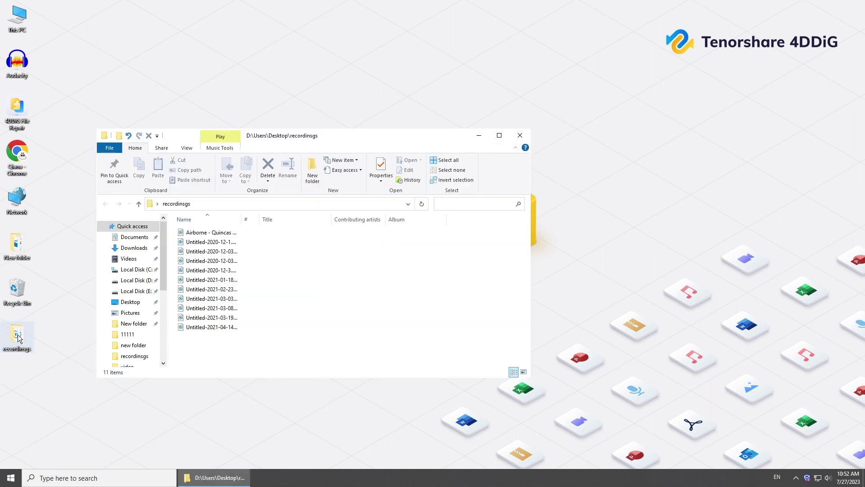
Step: Try to play the Untitled-2020-12-1 recording, and examine the detailed properties of Untitled-2021-03-19.mp3
double_click(299, 245)
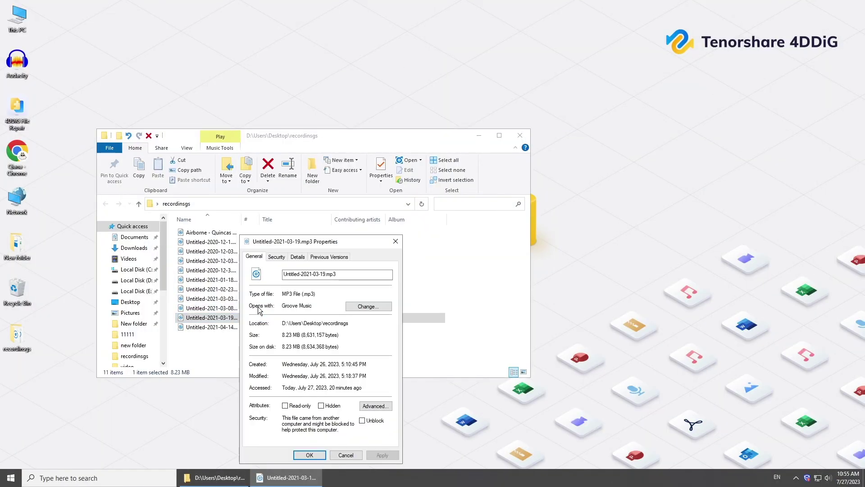
left_click(298, 257)
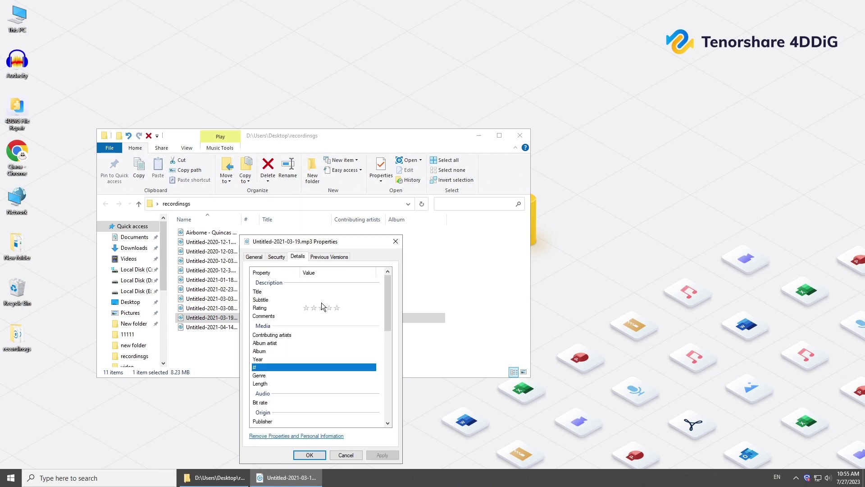
scroll(320, 302, "down", 2)
left_click(396, 241)
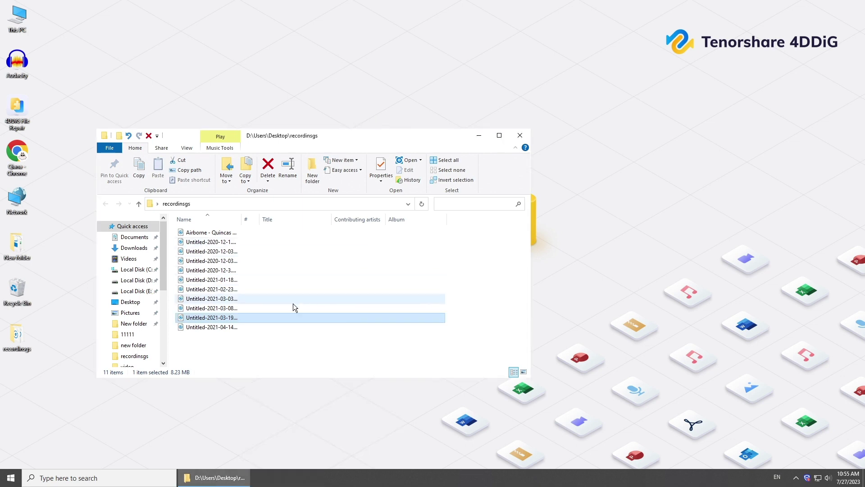
right_click(241, 318)
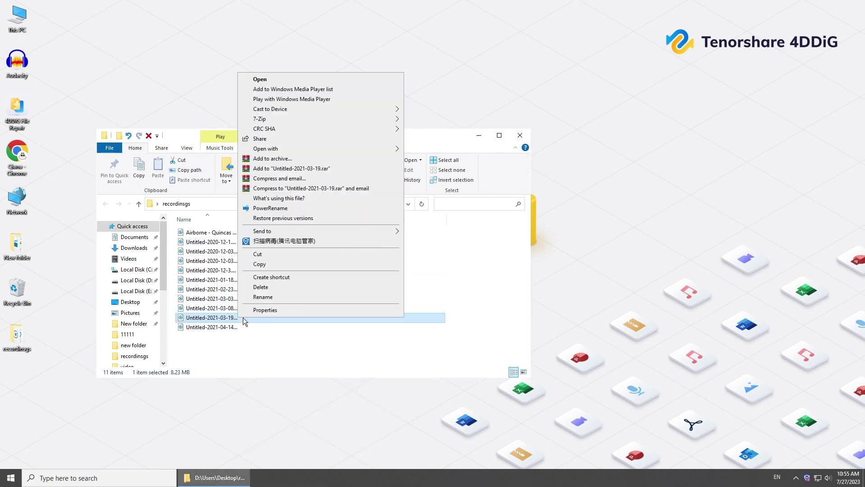
left_click(265, 310)
left_click(302, 258)
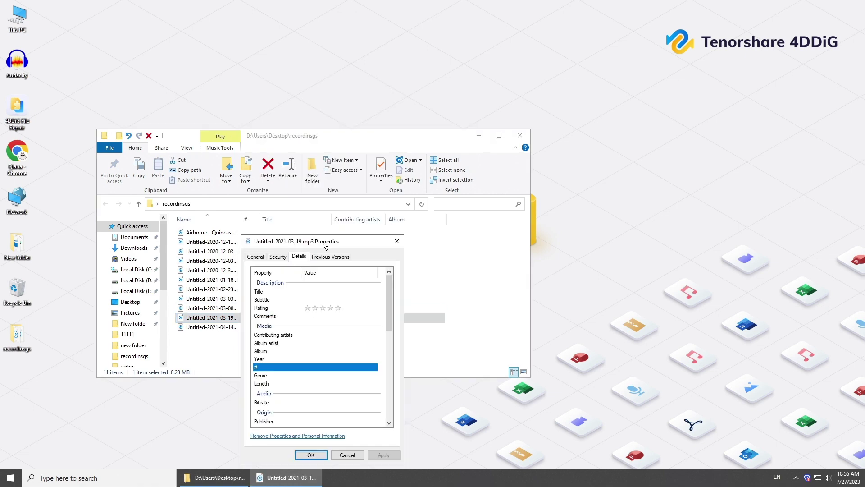
left_click_drag(323, 241, 311, 184)
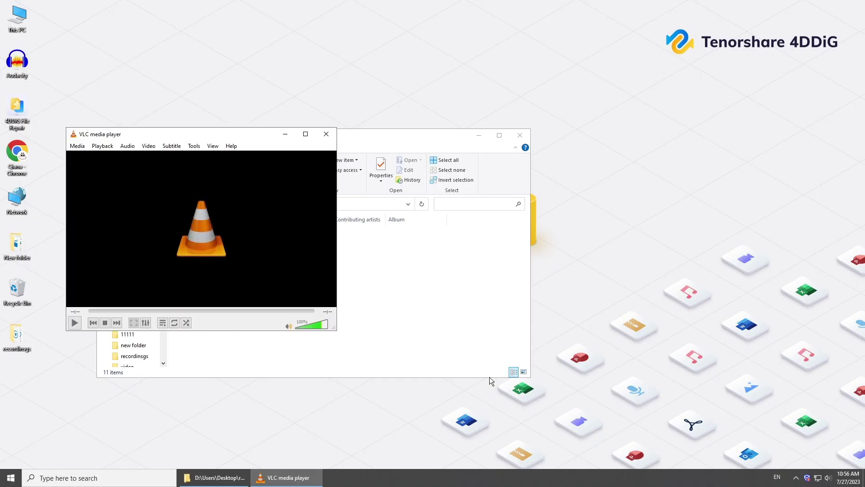
Step: In VLC media player, start a conversion and add Untitled-2020-12-1.mp3 from the recordinsgs folder as the source file
left_click(77, 146)
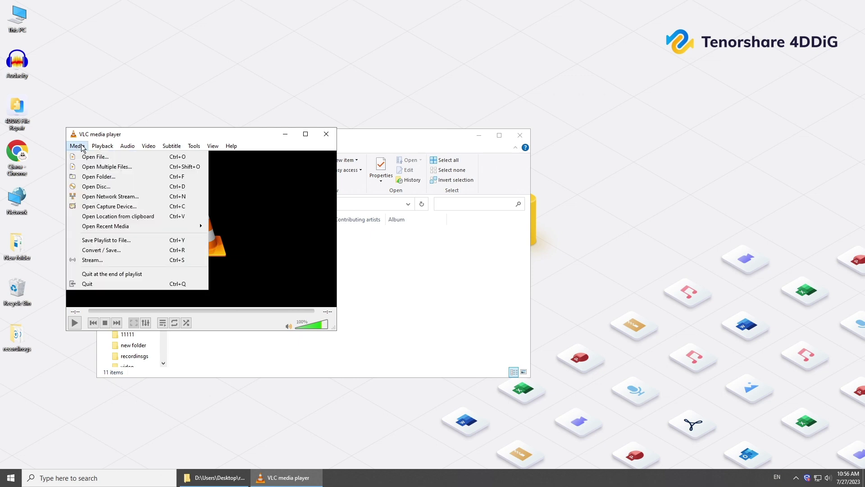
left_click(142, 250)
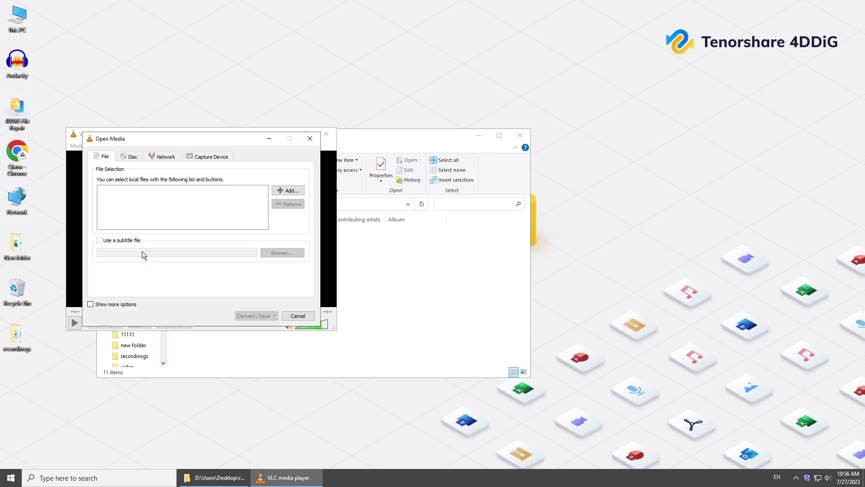
left_click(289, 190)
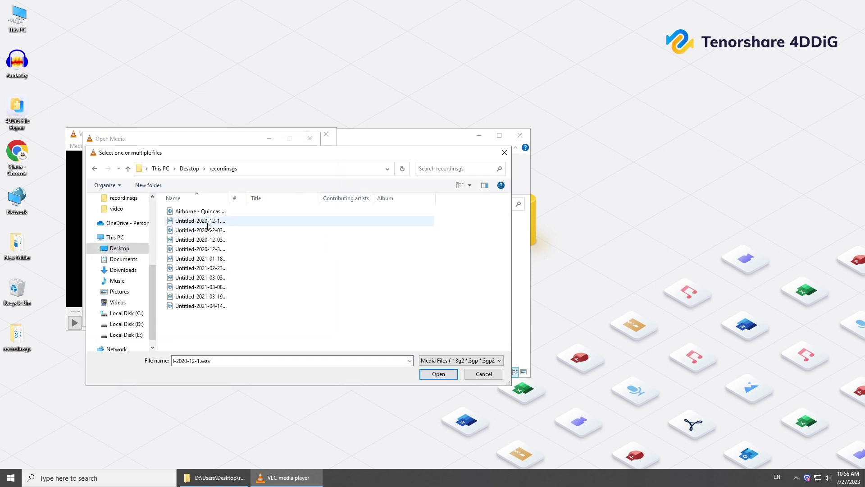
left_click(208, 223)
left_click(438, 374)
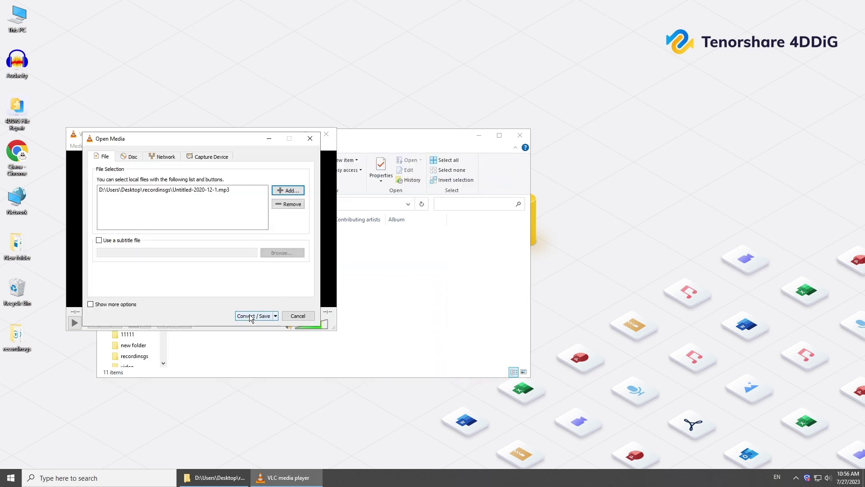
Step: Choose to convert the added recording and set the conversion profile to Audio - FLAC
left_click(275, 315)
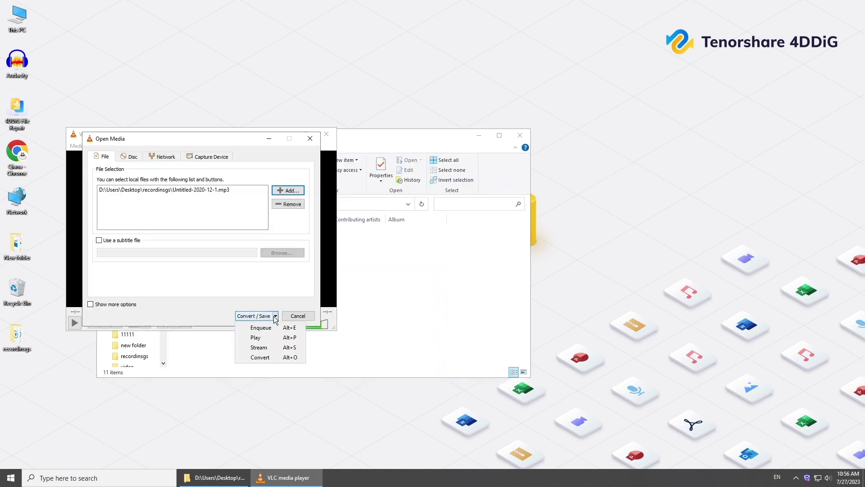
left_click(283, 357)
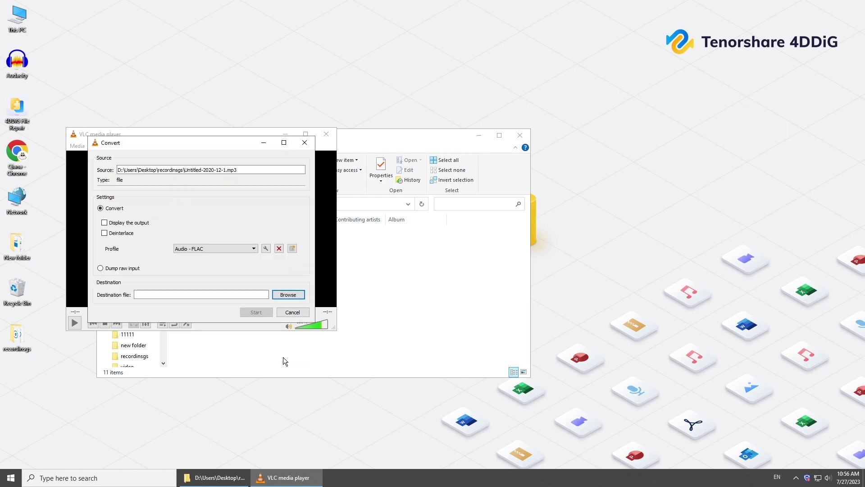
left_click(254, 248)
scroll(240, 284, "down", 2)
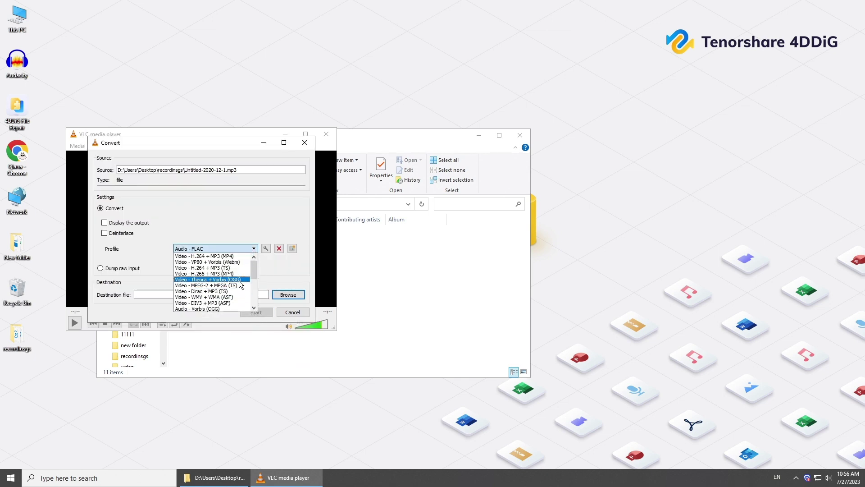
scroll(240, 283, "up", 1)
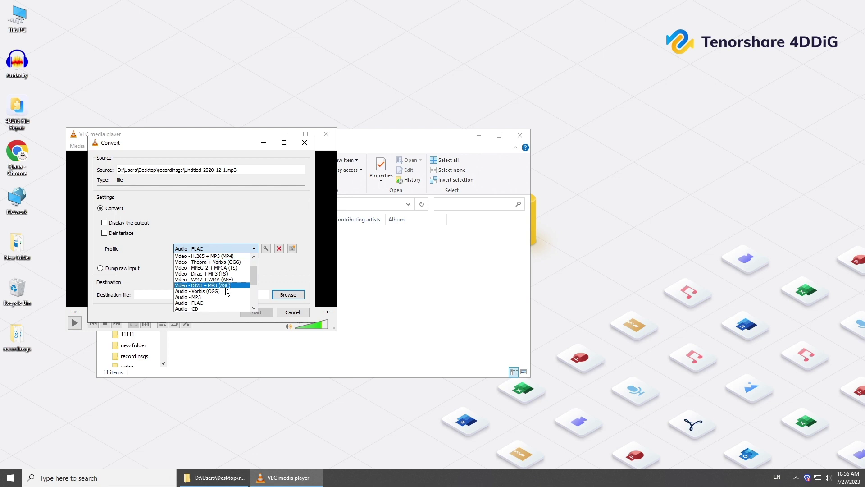
left_click(198, 304)
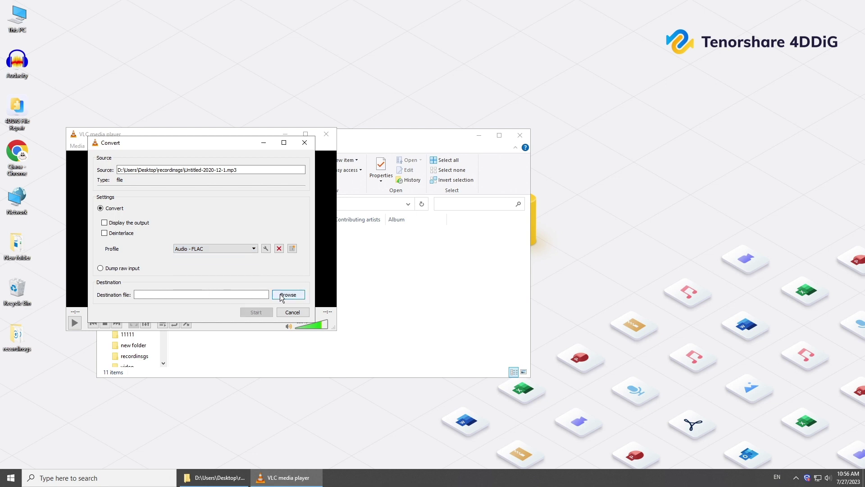
Step: Set the Desktop as destination with the file name Untitled-2020-12-1.mp3 and start the conversion
left_click(280, 295)
left_click(127, 232)
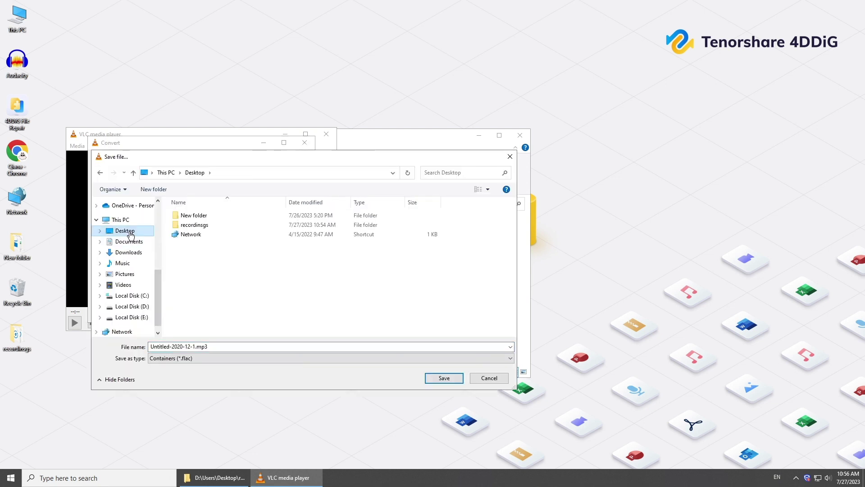
left_click(442, 378)
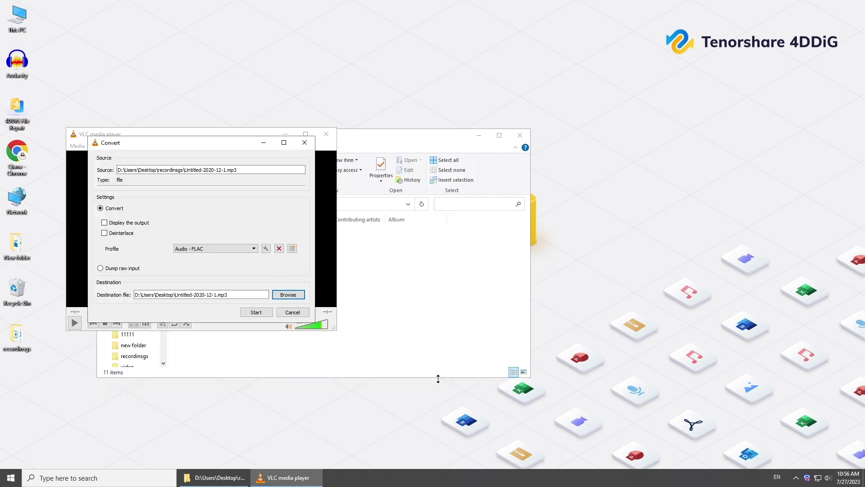
left_click(255, 315)
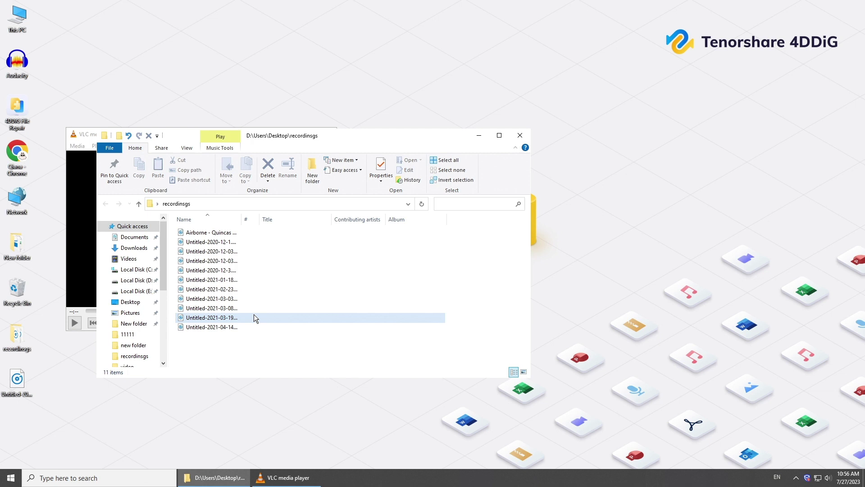
Step: Load the converted Untitled-2020-12-1.mp3 from the desktop into VLC media player for playback
left_click(21, 381)
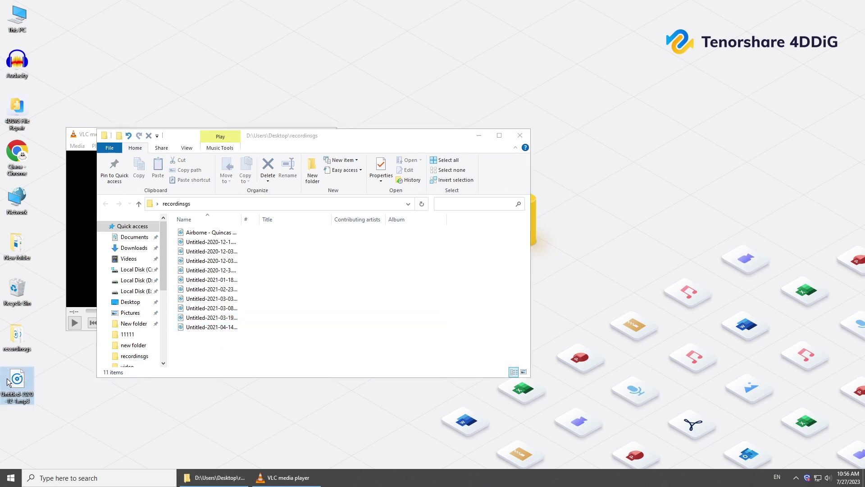
left_click(92, 229)
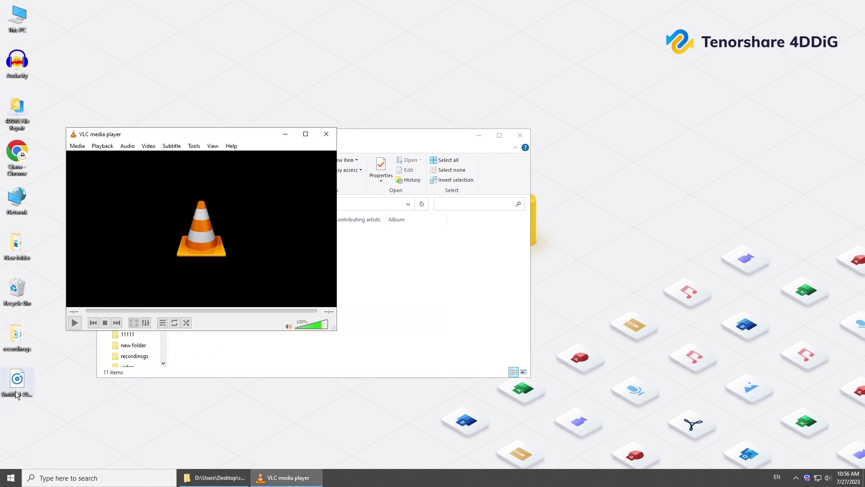
left_click_drag(16, 383, 146, 261)
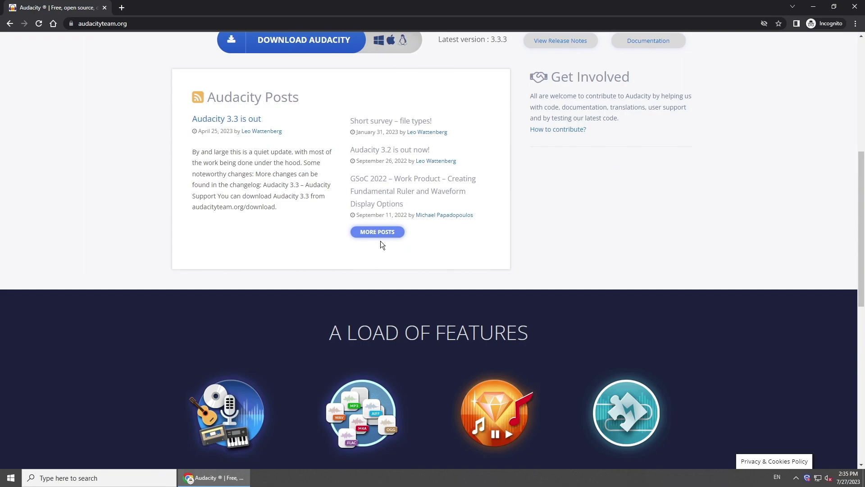
scroll(380, 244, "down", 1)
scroll(381, 241, "down", 2)
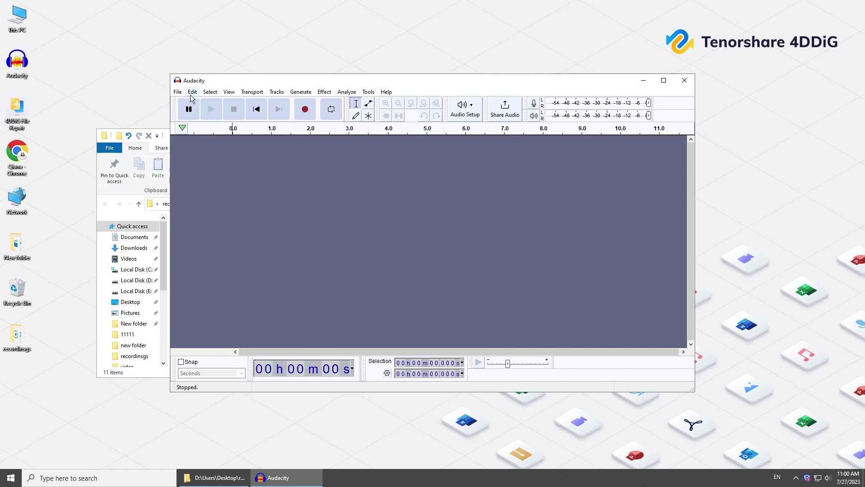
Step: Switch to Audacity, import Untitled-2021-03-08.mp3 as raw data with the default import settings, and play the resulting track
left_click(178, 92)
mouse_move(216, 170)
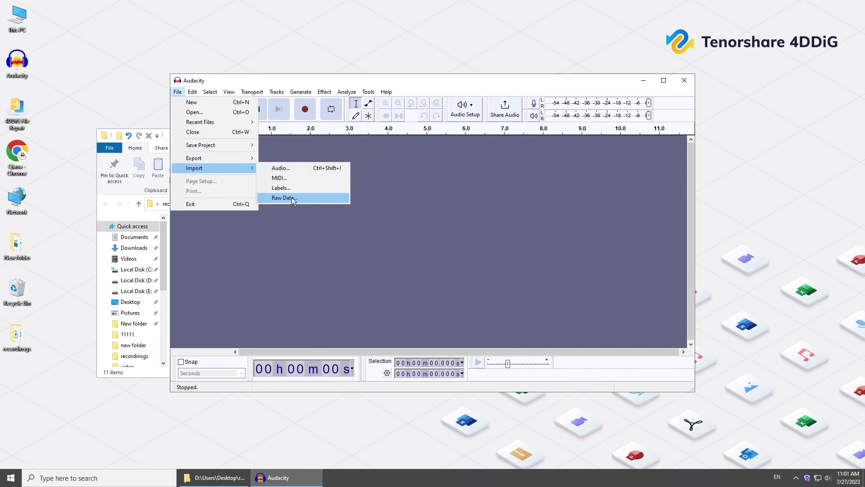
left_click(322, 199)
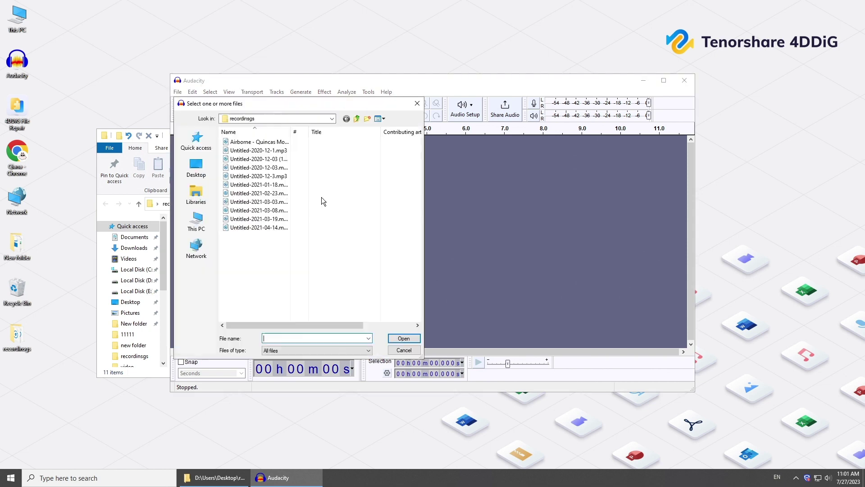
left_click(263, 212)
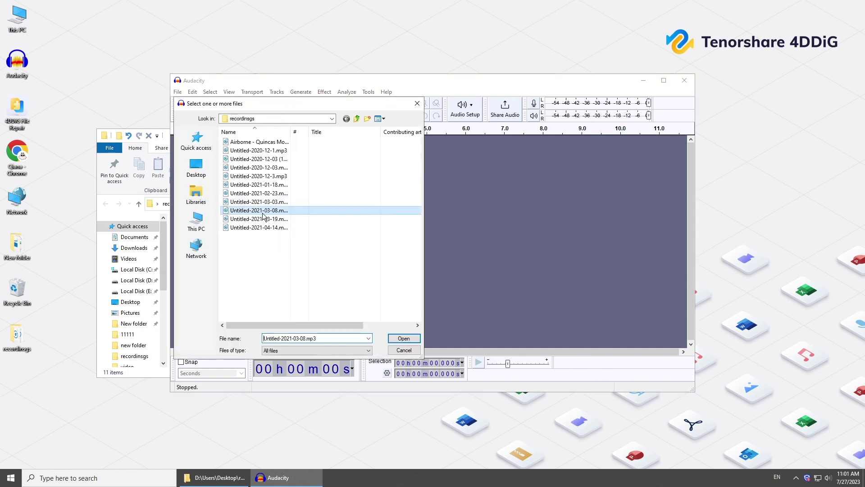
left_click(404, 337)
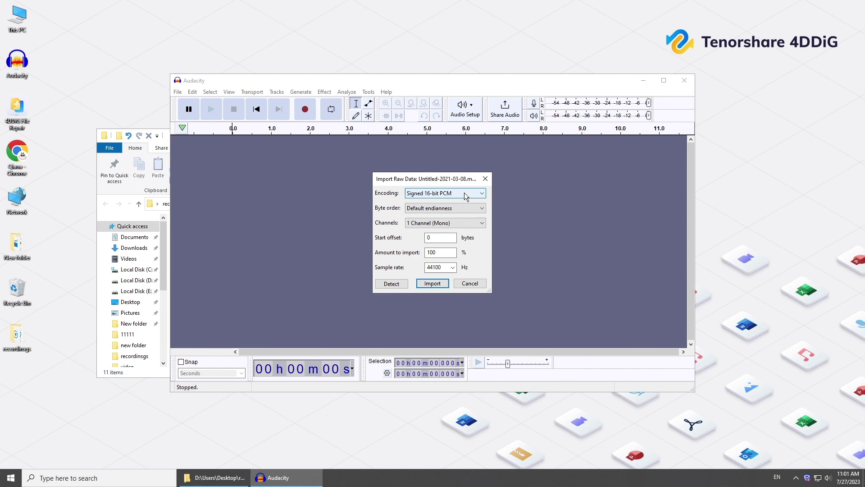
left_click(425, 284)
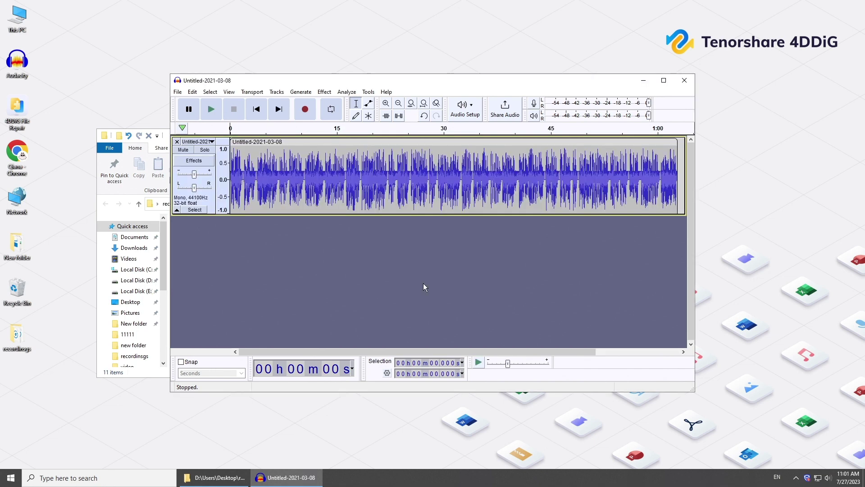
left_click(211, 110)
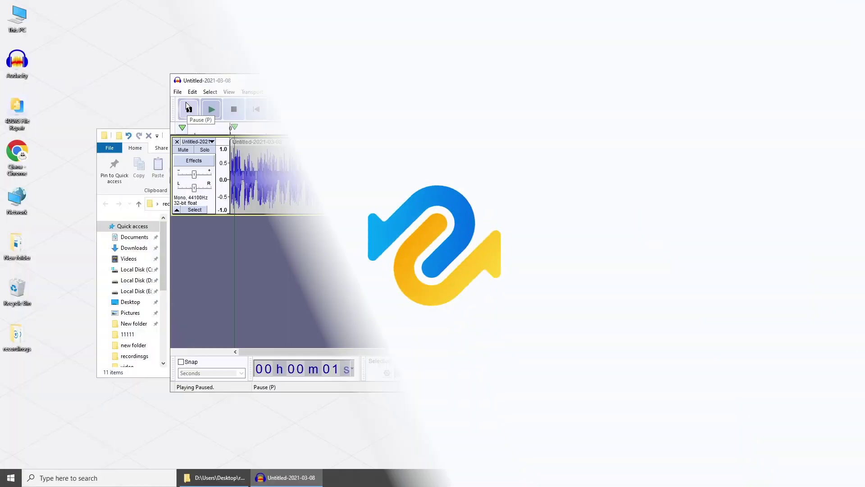
Step: Export the track as MP3 to the Desktop as Untitled-2021-03-08.mp3 with empty metadata tags, and open the exported file
left_click(177, 93)
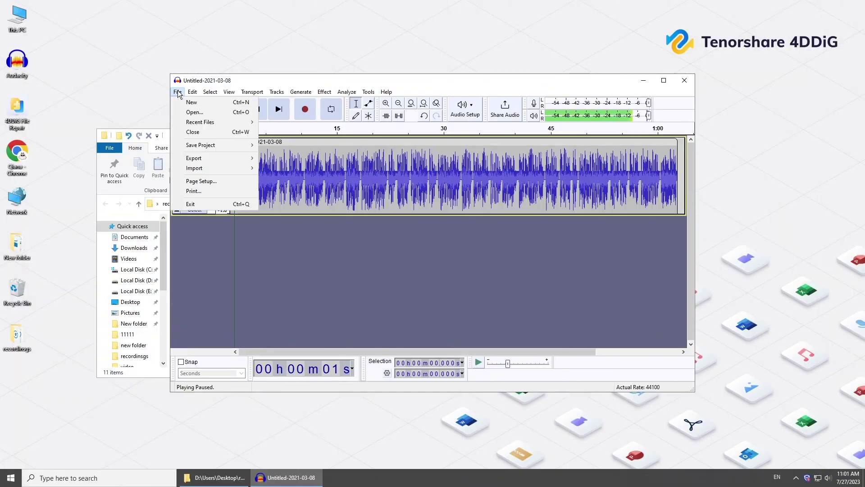
mouse_move(207, 161)
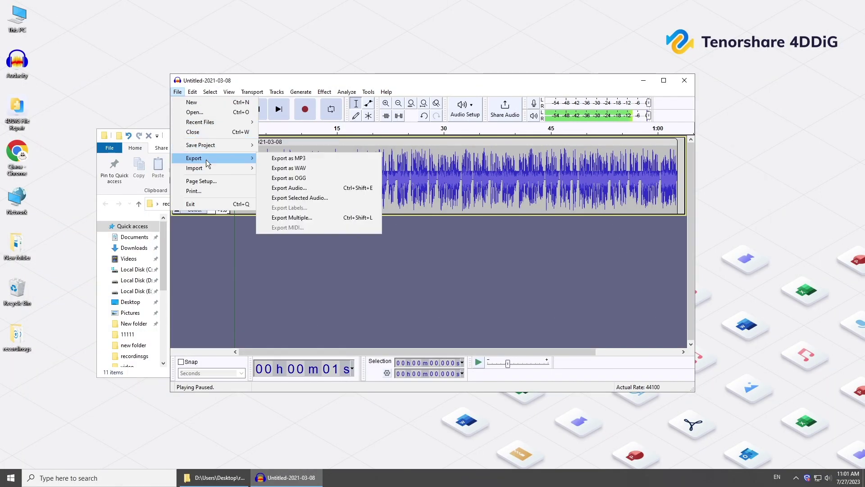
left_click(314, 160)
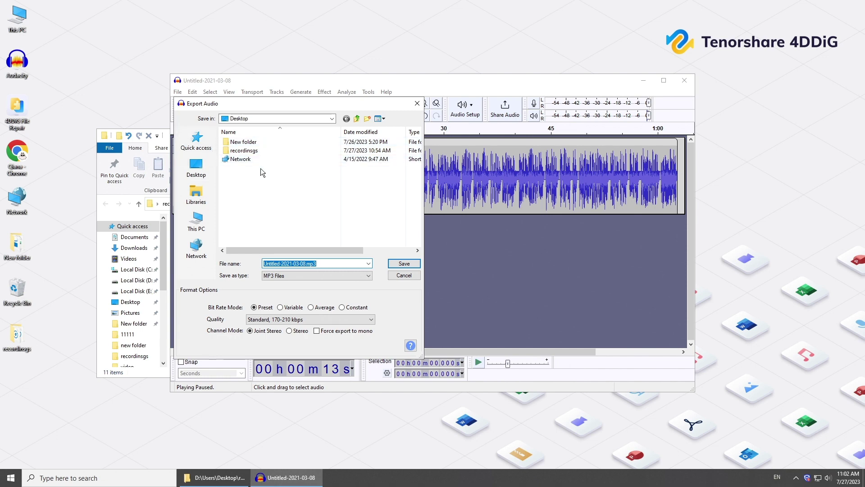
left_click(405, 265)
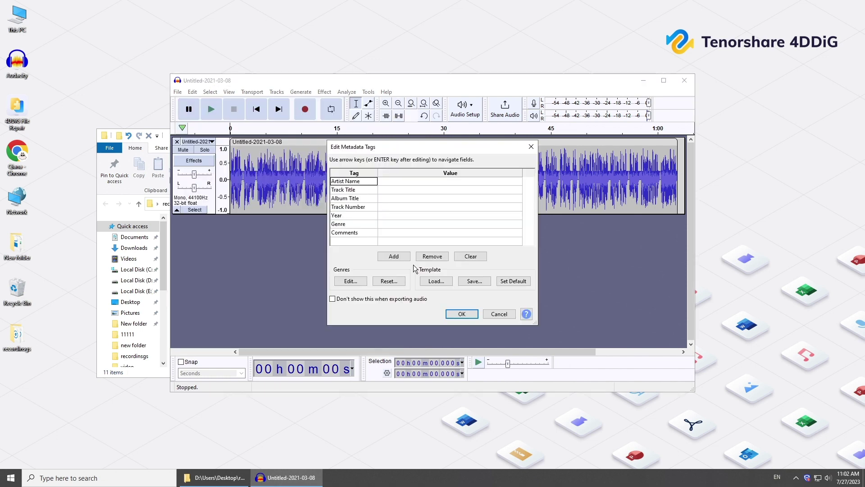
left_click(456, 313)
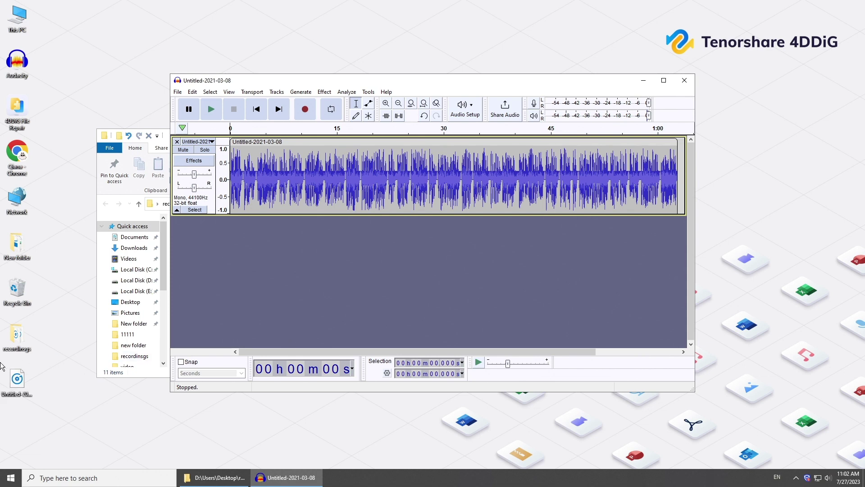
double_click(16, 379)
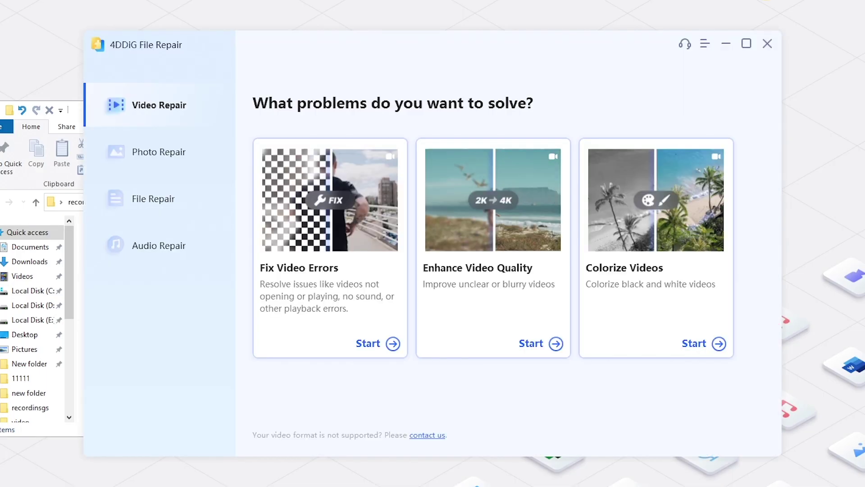
Step: Open Audio Repair and add all ten MP3 recordings from the recordinsgs folder to the repair list
left_click(174, 249)
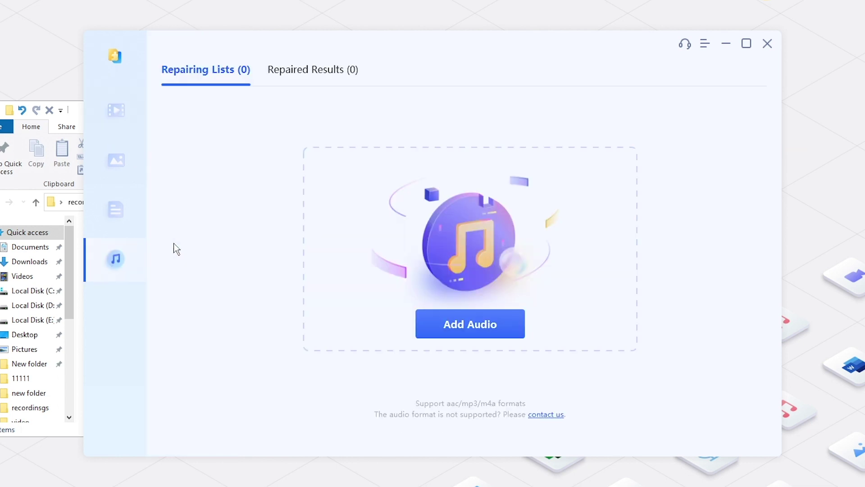
left_click(78, 114)
left_click_drag(129, 406, 595, 297)
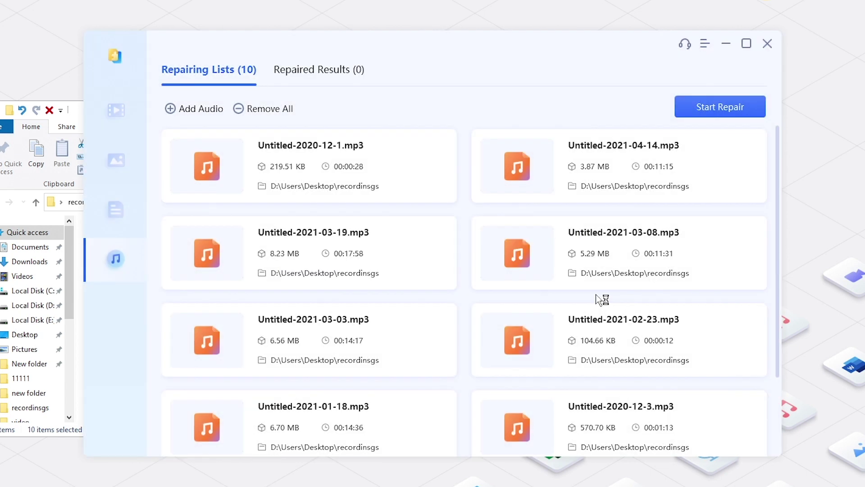
scroll(597, 300, "down", 3)
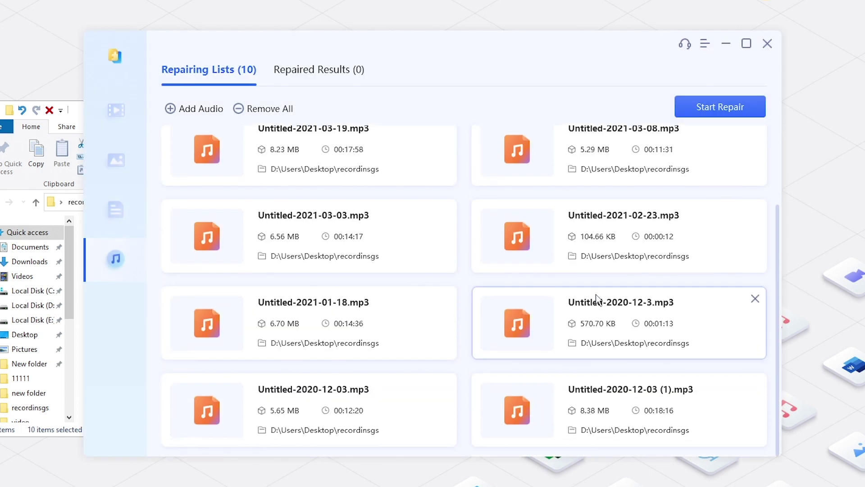
scroll(598, 300, "up", 3)
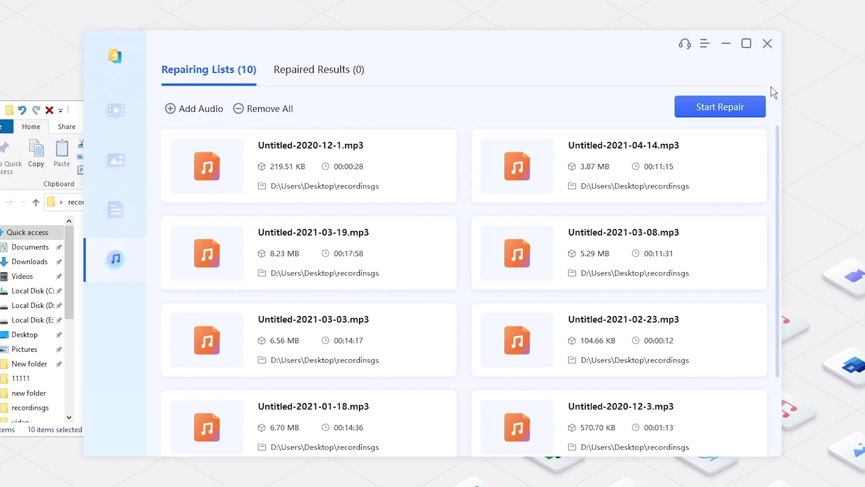
Step: Repair all the listed recordings and open the repaired results
left_click(751, 104)
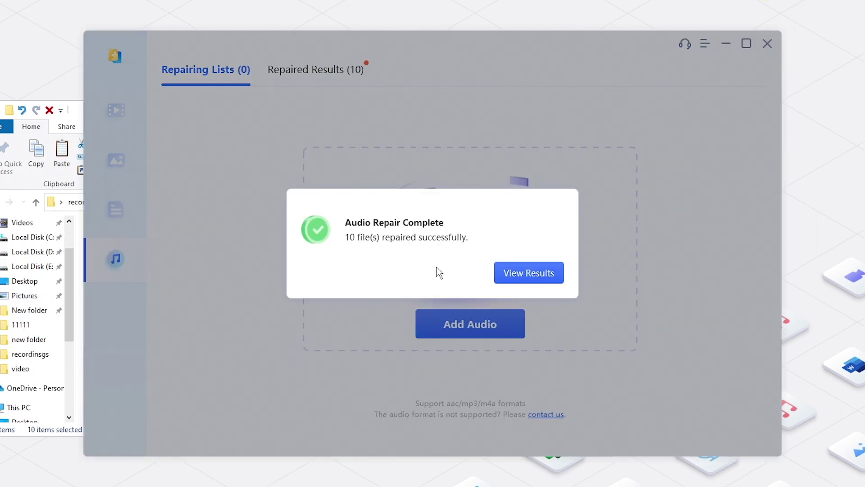
left_click(521, 273)
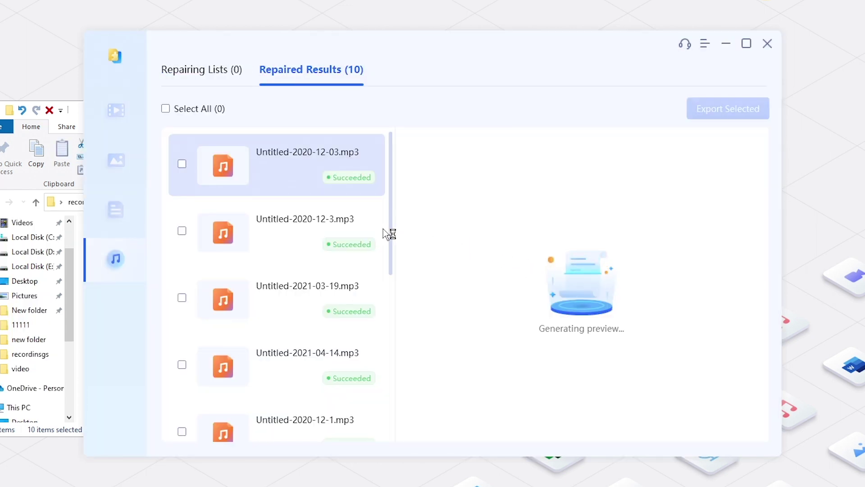
Step: Browse the repaired recordings and play a few seconds of the Untitled-2021-03-08.mp3 preview before pausing it
scroll(354, 232, "down", 3)
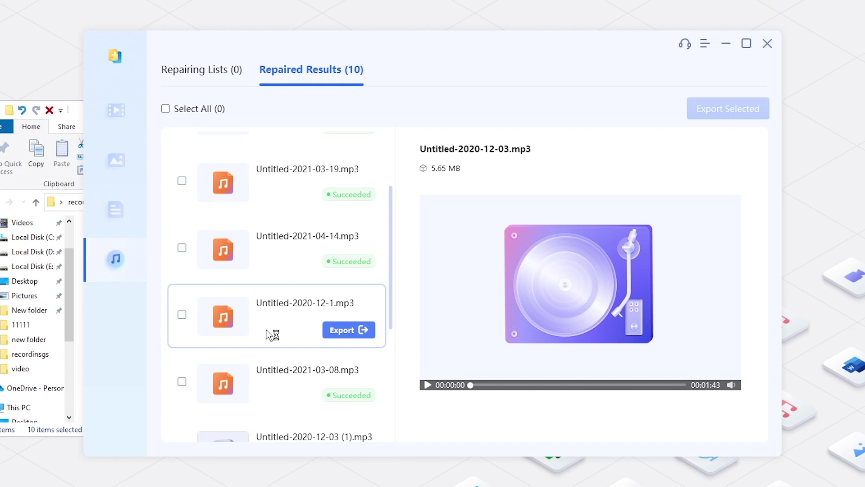
left_click(270, 198)
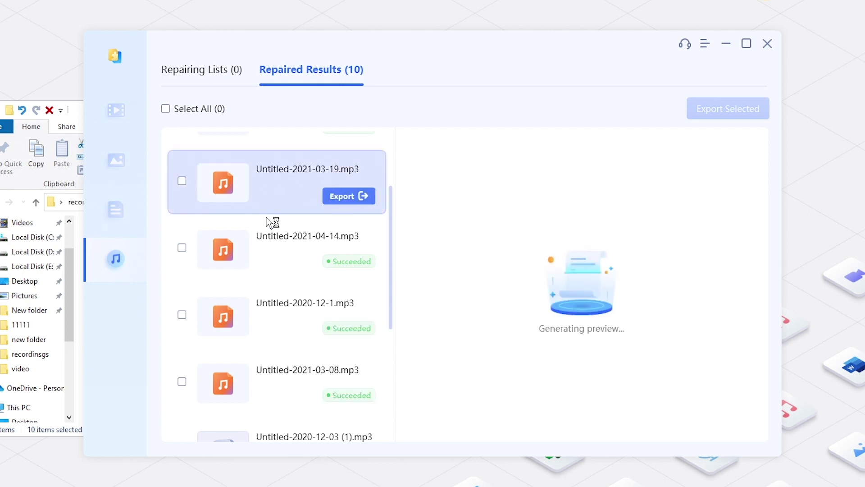
left_click(274, 256)
left_click(288, 357)
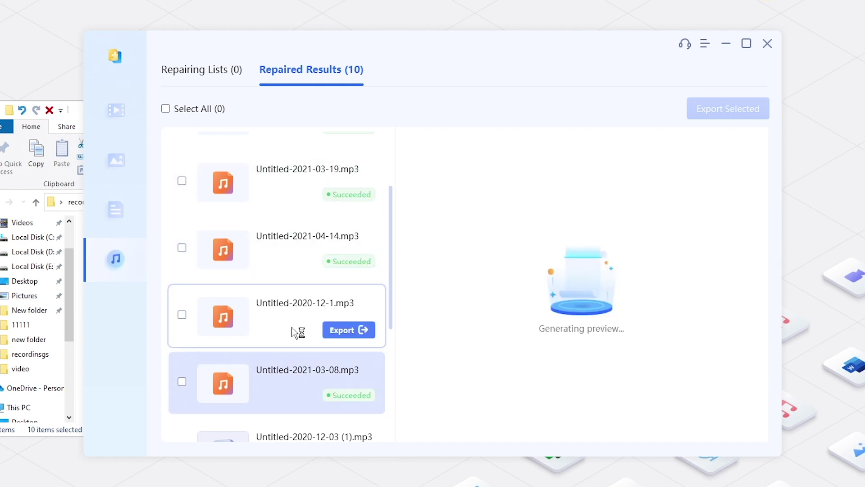
scroll(297, 329, "up", 2)
scroll(301, 318, "up", 1)
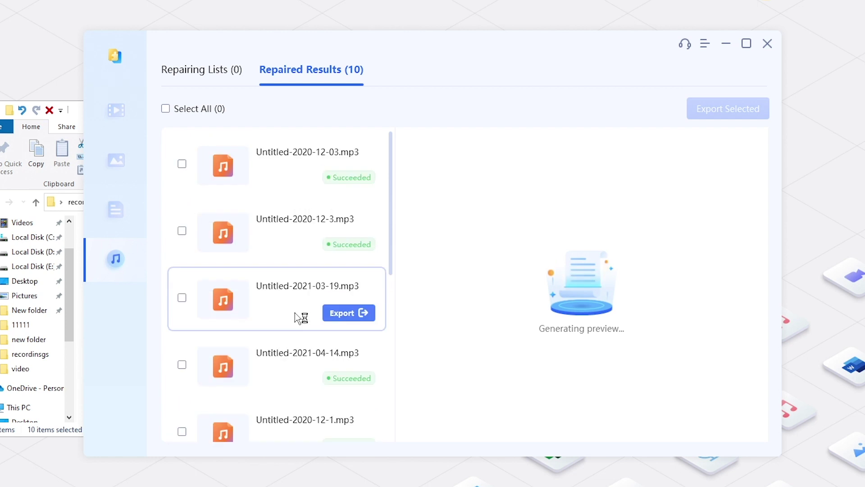
scroll(302, 315, "down", 3)
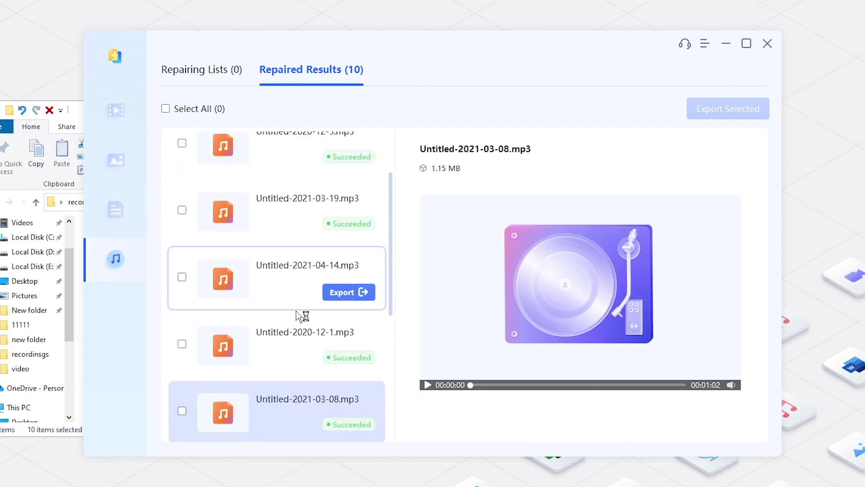
left_click(427, 385)
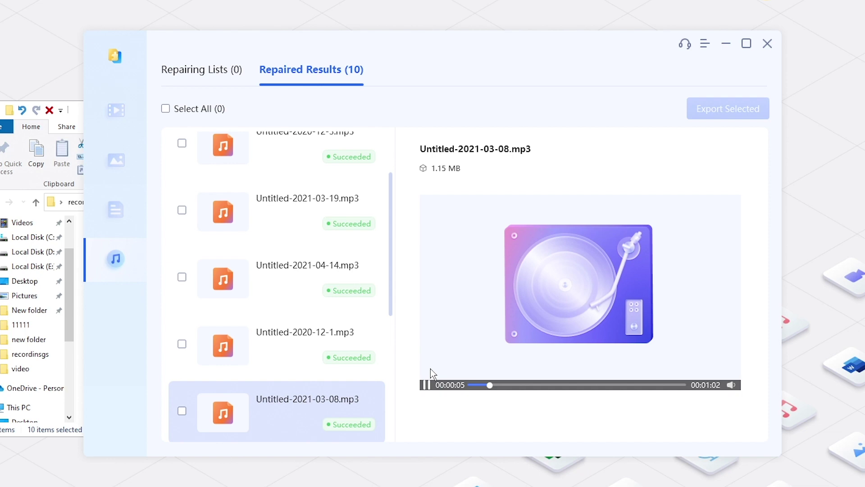
left_click(425, 384)
Step: Select all repaired recordings and export them to a new Desktop folder named repaired
scroll(293, 290, "up", 2)
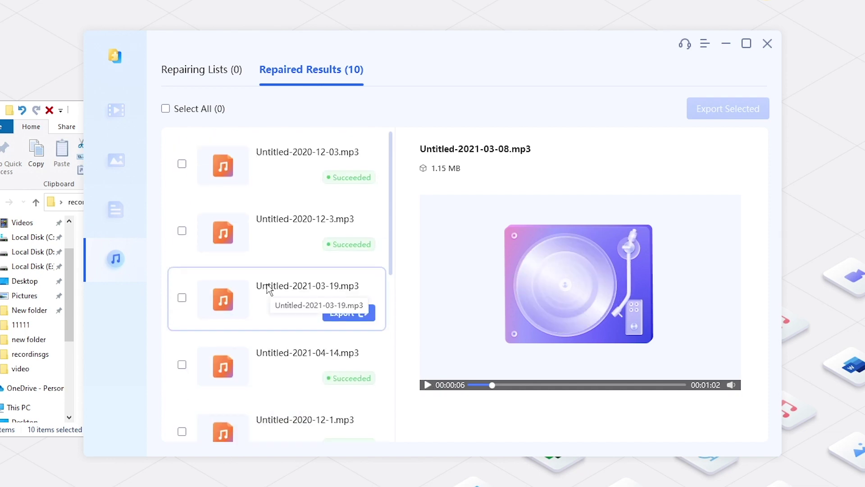
left_click(166, 108)
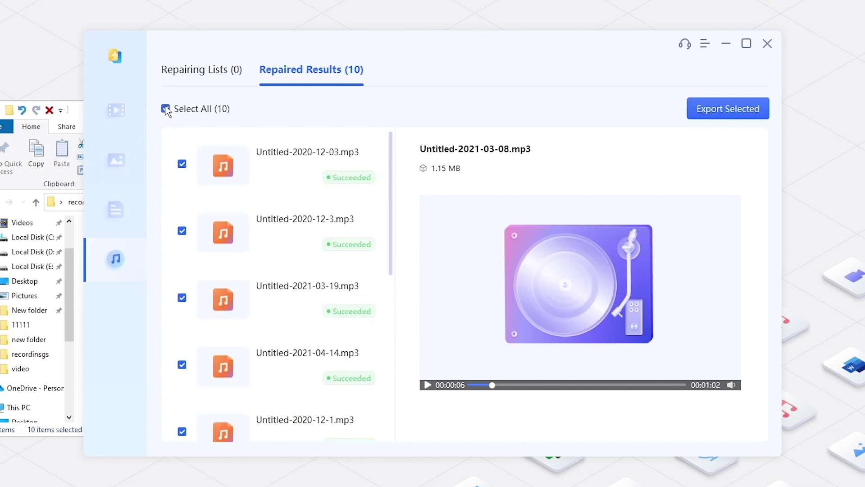
left_click(742, 109)
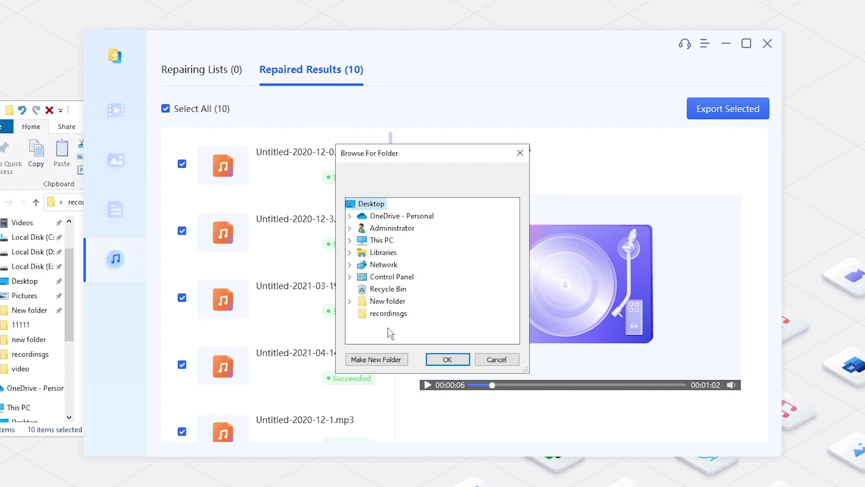
left_click(376, 359)
type("repar")
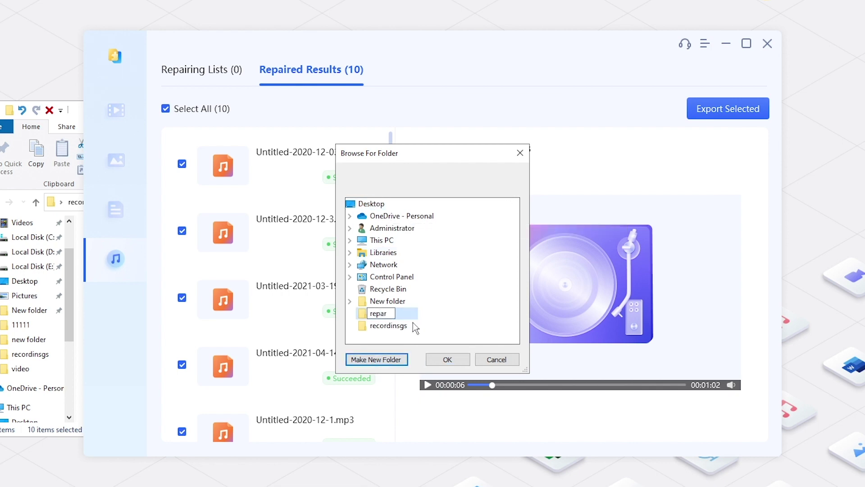
type("ired")
key("Return")
left_click(447, 359)
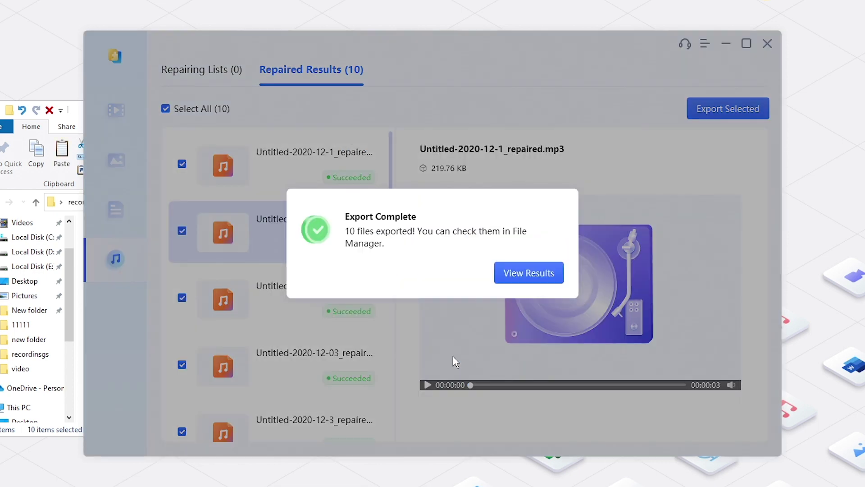
Step: Open the folder of exported files, play Untitled-2020-12-03_repaired in Groove Music, and close the player
left_click(529, 272)
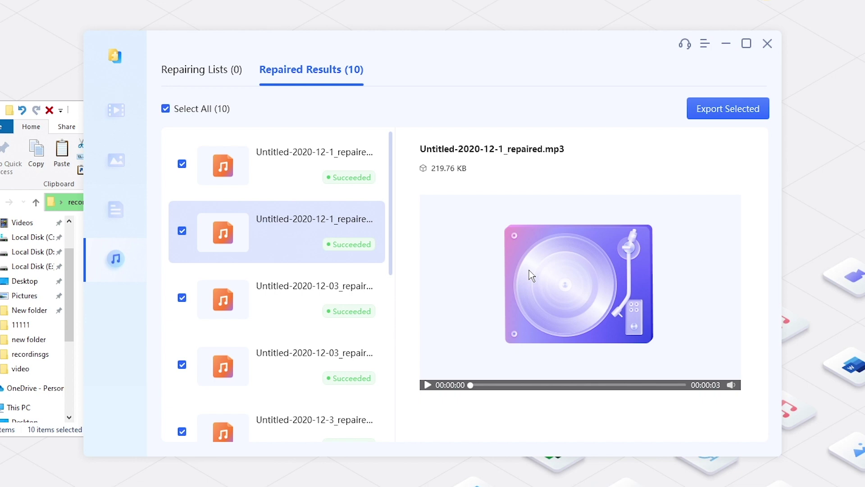
double_click(212, 311)
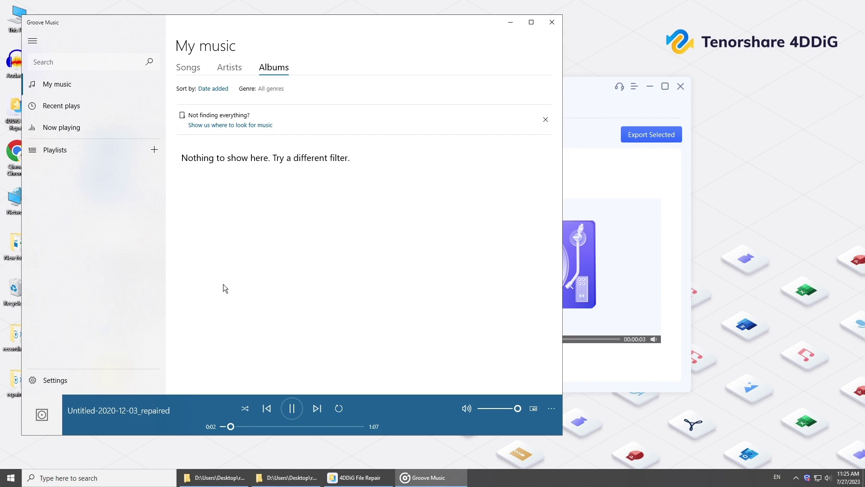
key("alt+F4")
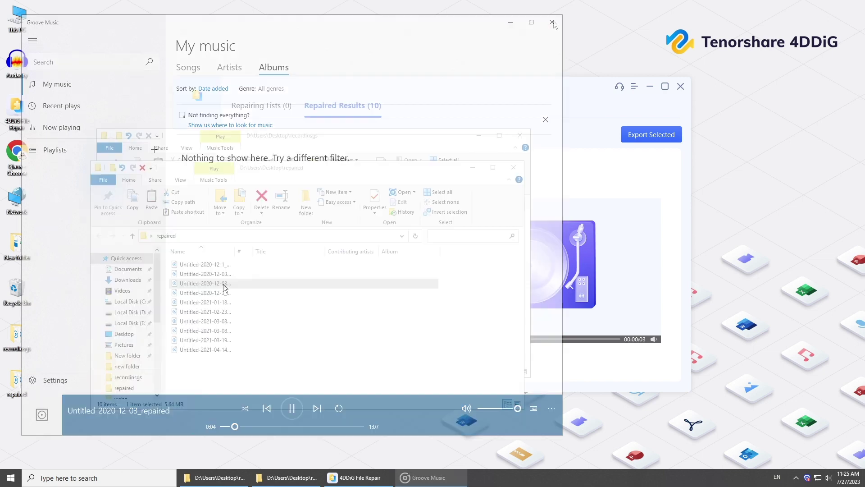